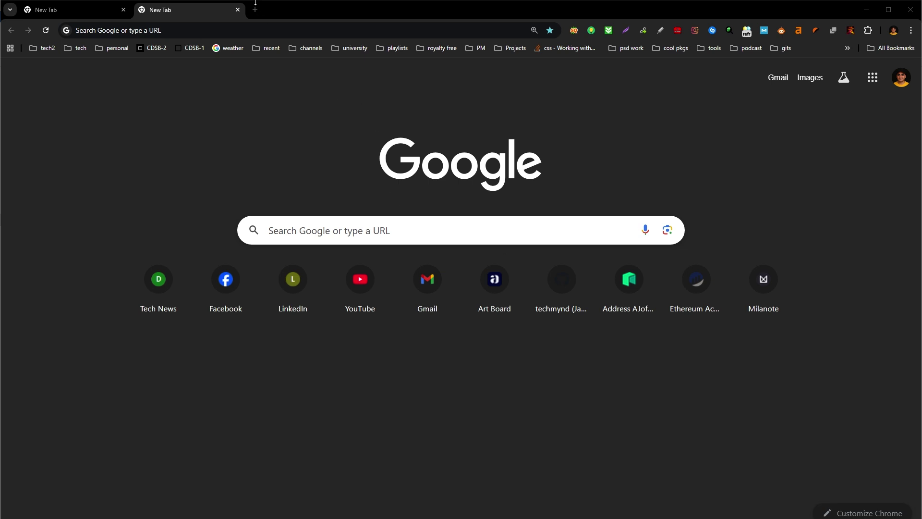
- Open two additional new tabs, then go to Chrome Settings from the three-dot menu
{"action": "left_click", "coordinate": [254, 9]}
{"action": "left_click", "coordinate": [369, 10]}
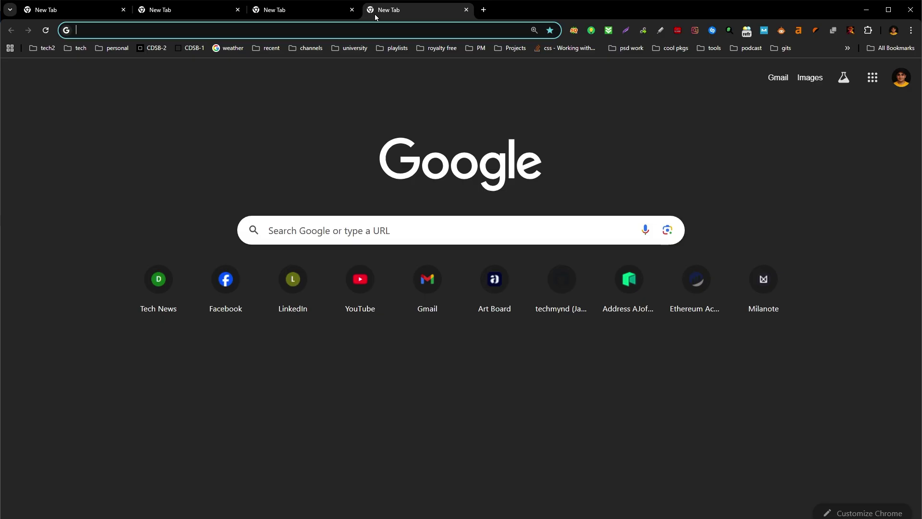
{"action": "left_click", "coordinate": [912, 29]}
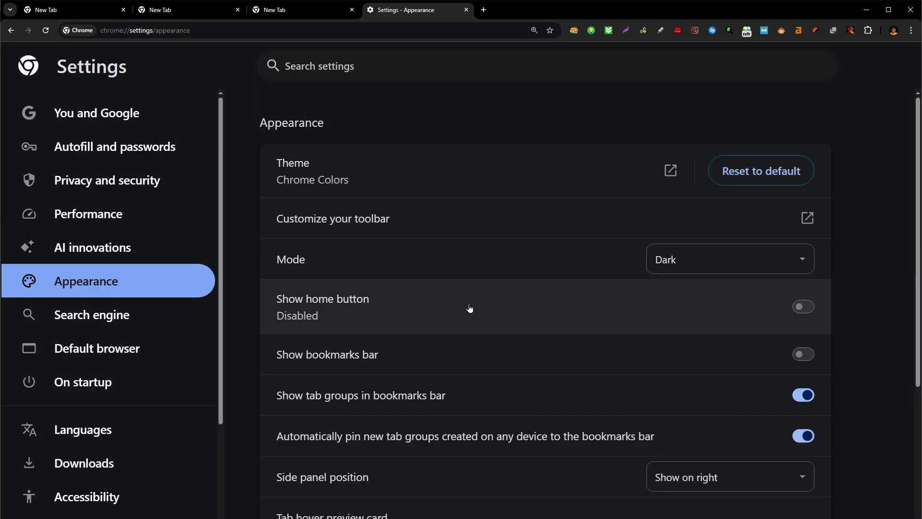
{"action": "left_click", "coordinate": [803, 306]}
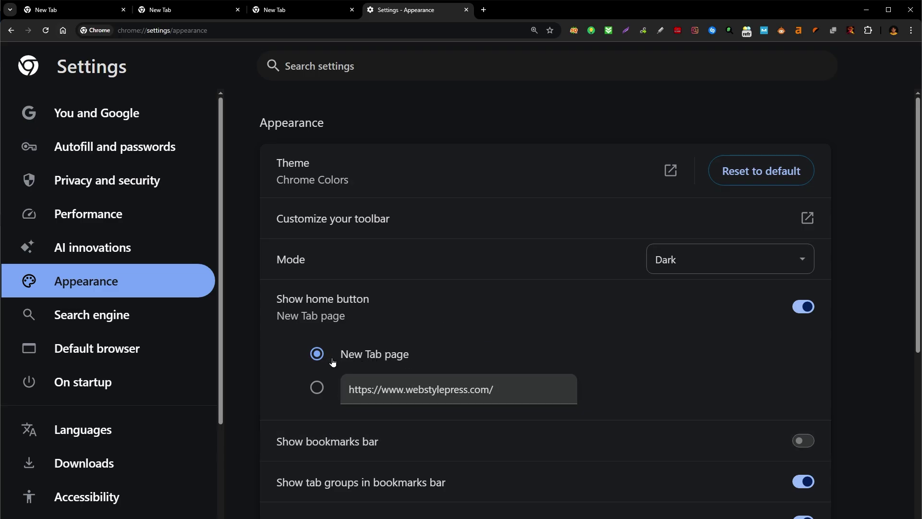
{"action": "left_click", "coordinate": [317, 387]}
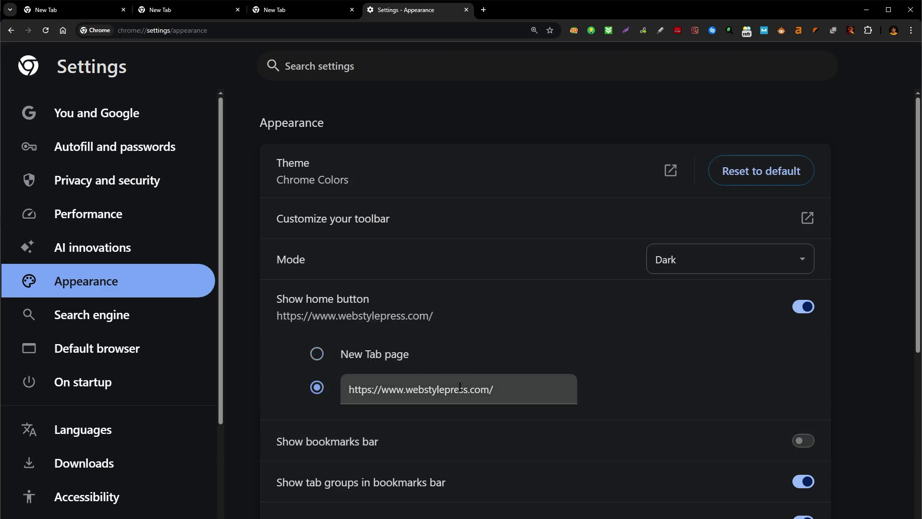
{"action": "left_click_drag", "start_coordinate": [514, 389], "coordinate": [328, 397]}
{"action": "key", "text": "ctrl+c"}
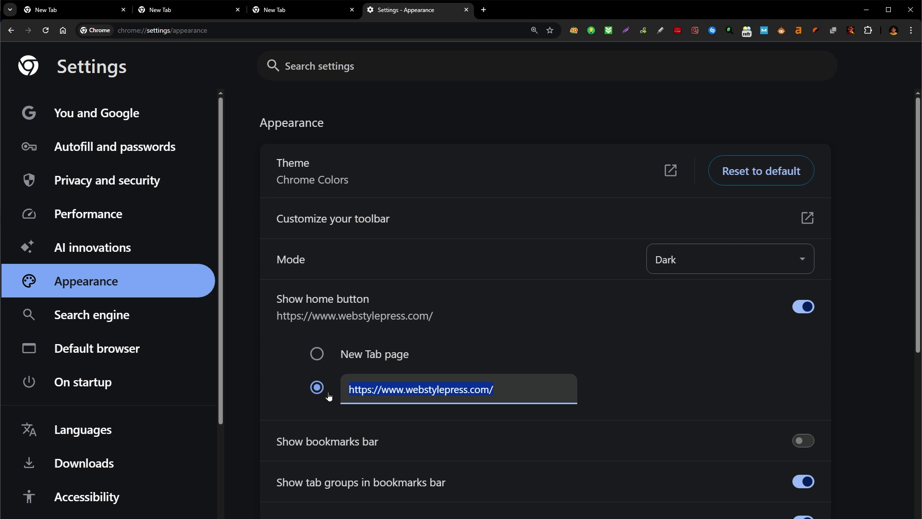
{"action": "left_click", "coordinate": [877, 331]}
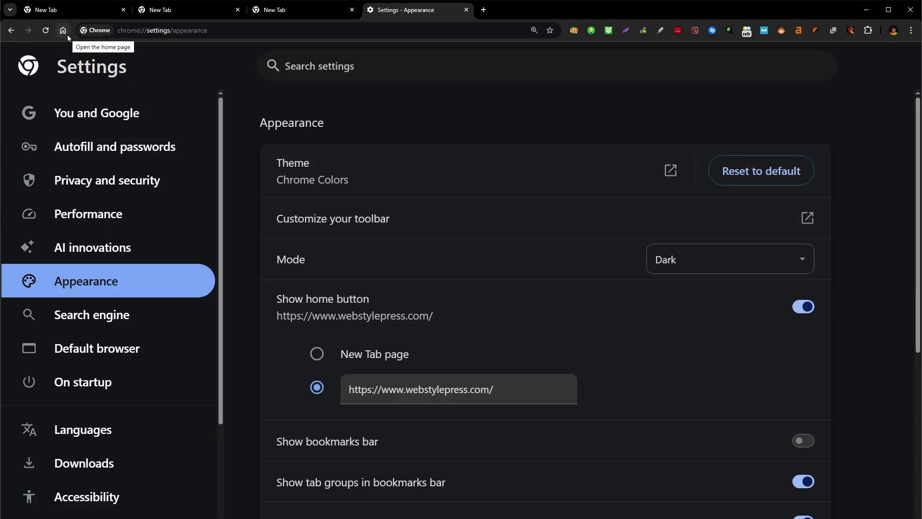
- In a fresh tab, load webstylepress.com with the Home button, then close the tab
{"action": "left_click", "coordinate": [484, 10]}
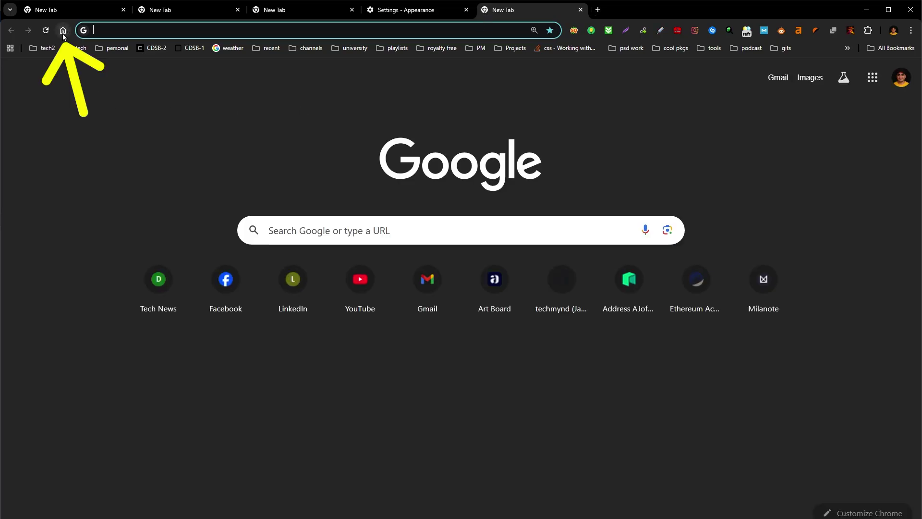
{"action": "left_click", "coordinate": [63, 30]}
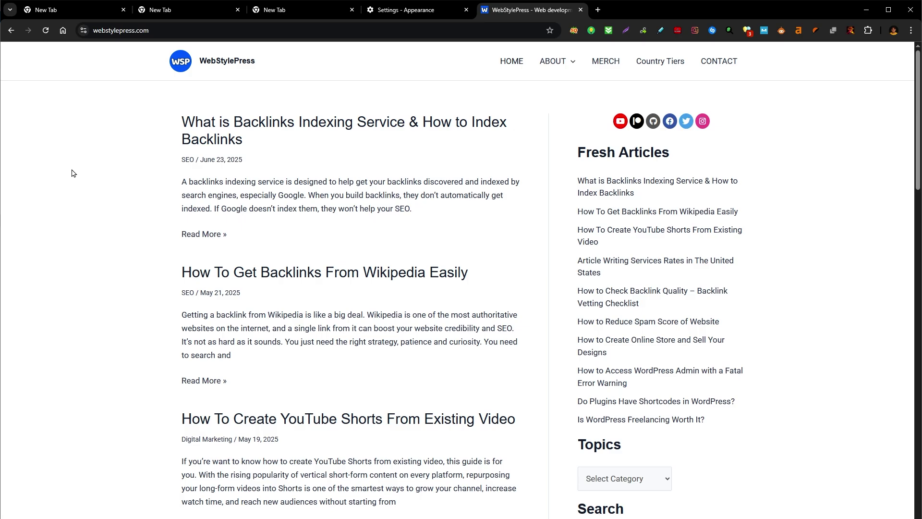
{"action": "key", "text": "ctrl+w"}
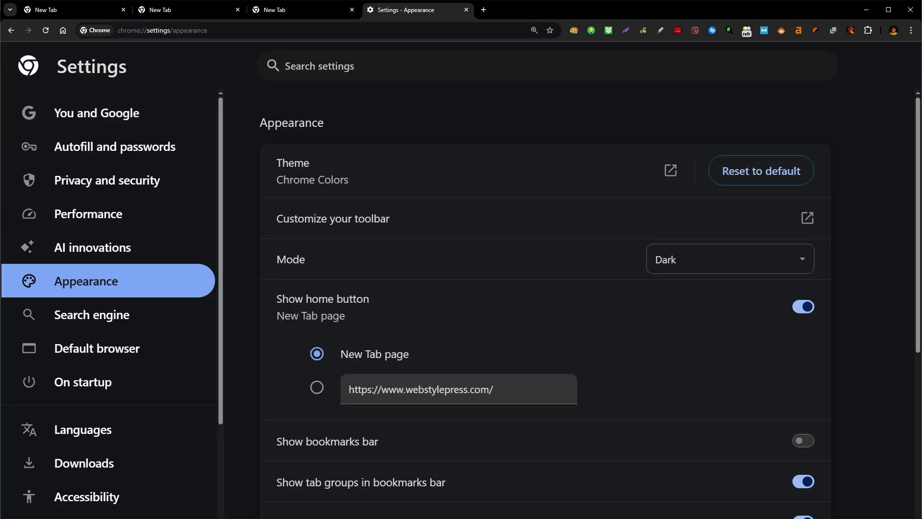
- Under On startup, try New Tab and Continue options, then choose Open a specific set of pages
{"action": "left_click", "coordinate": [142, 386]}
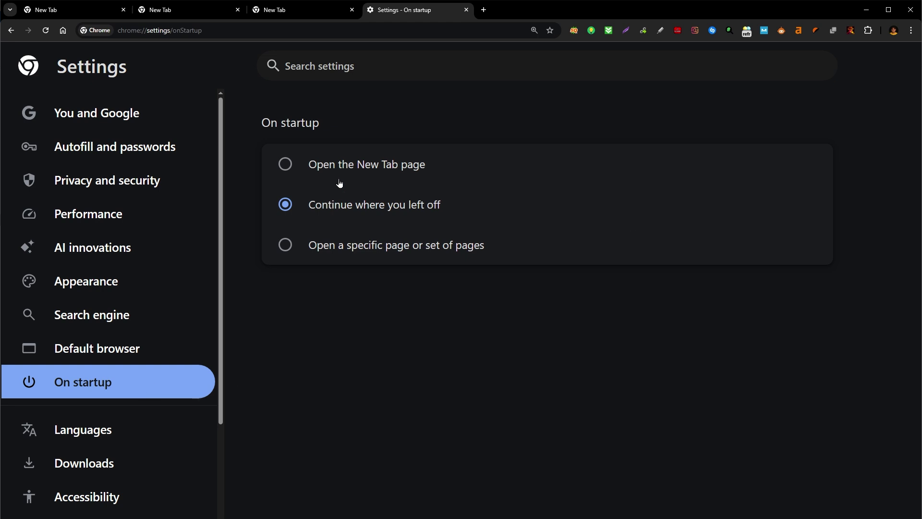
{"action": "left_click", "coordinate": [355, 169]}
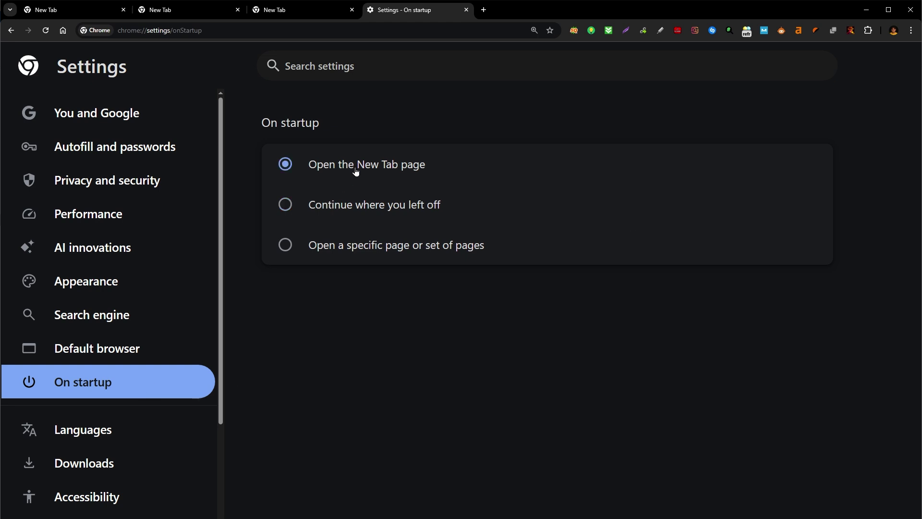
{"action": "left_click", "coordinate": [346, 211]}
{"action": "left_click", "coordinate": [363, 247]}
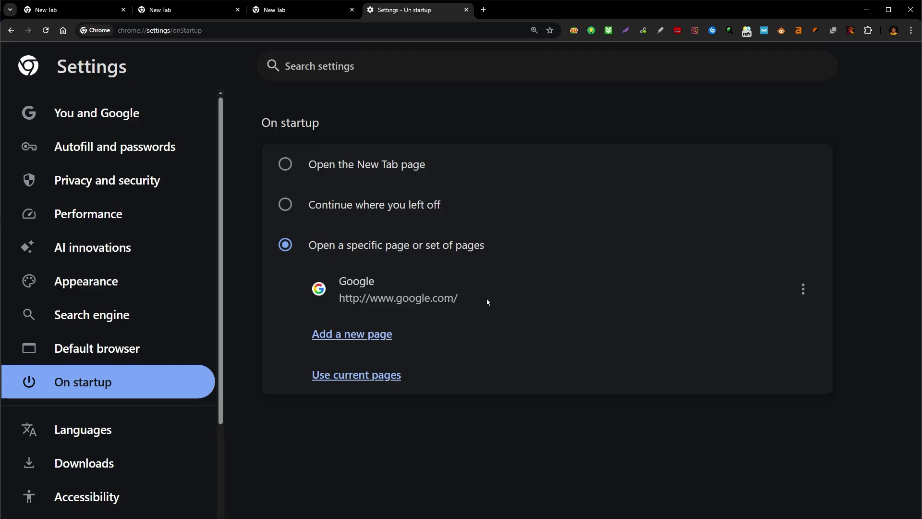
- Open the Google startup entry's Edit dialog, select its URL, then cancel without changes
{"action": "left_click", "coordinate": [803, 290]}
{"action": "left_click", "coordinate": [788, 295]}
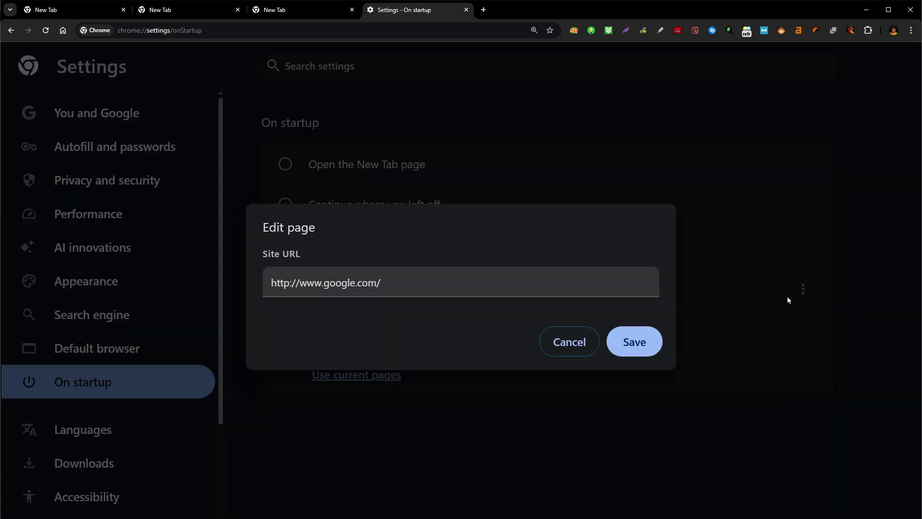
{"action": "left_click_drag", "start_coordinate": [482, 295], "coordinate": [259, 287]}
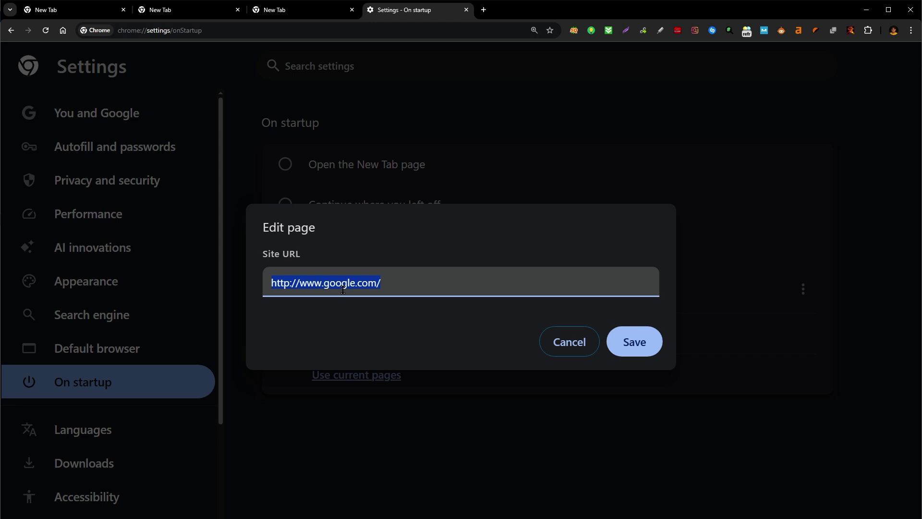
{"action": "left_click", "coordinate": [554, 341]}
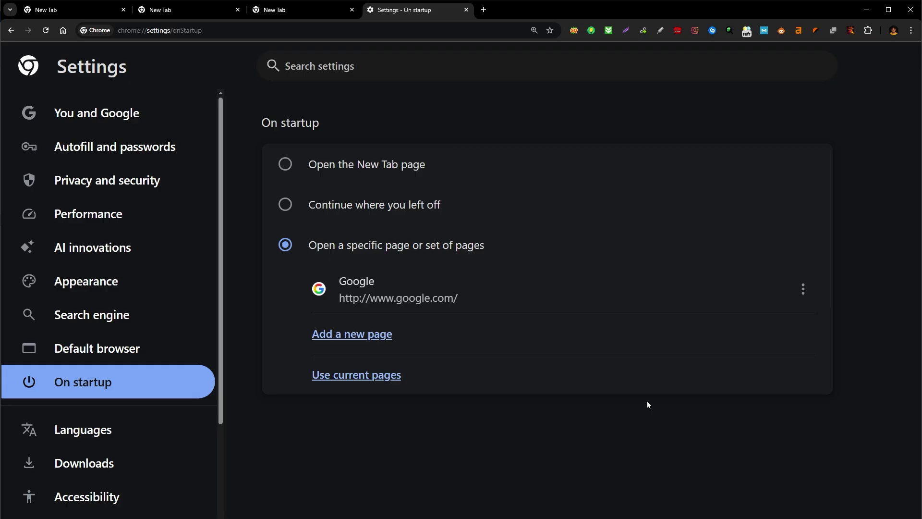
{"action": "left_click", "coordinate": [803, 289]}
{"action": "left_click", "coordinate": [737, 298]}
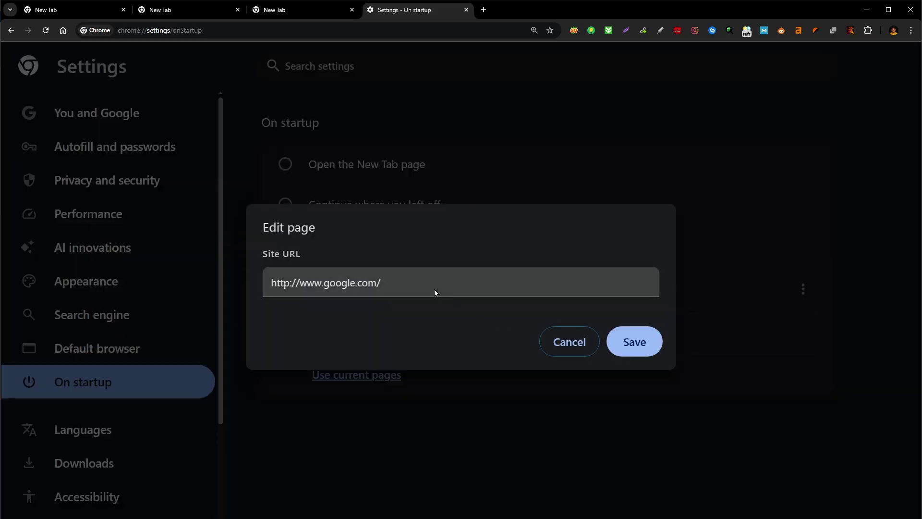
{"action": "left_click_drag", "start_coordinate": [435, 290], "coordinate": [207, 284]}
{"action": "key", "text": "ctrl+v"}
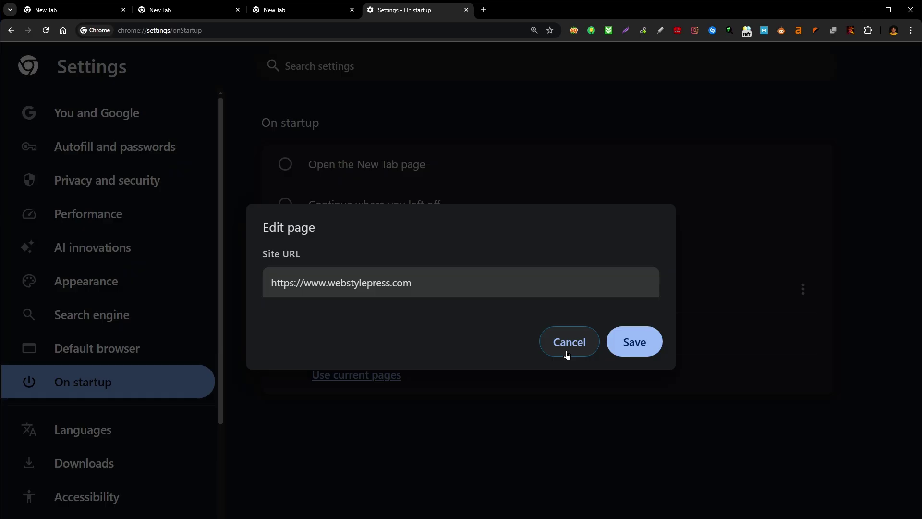
{"action": "left_click", "coordinate": [624, 347]}
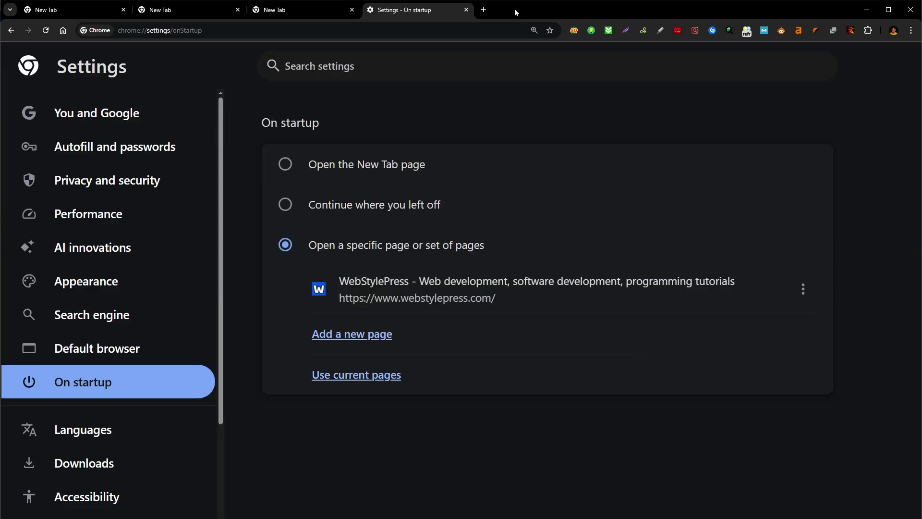
- Relaunch Chrome to confirm WebStylePress opens, then set startup to Continue where you left off
{"action": "left_click", "coordinate": [483, 10]}
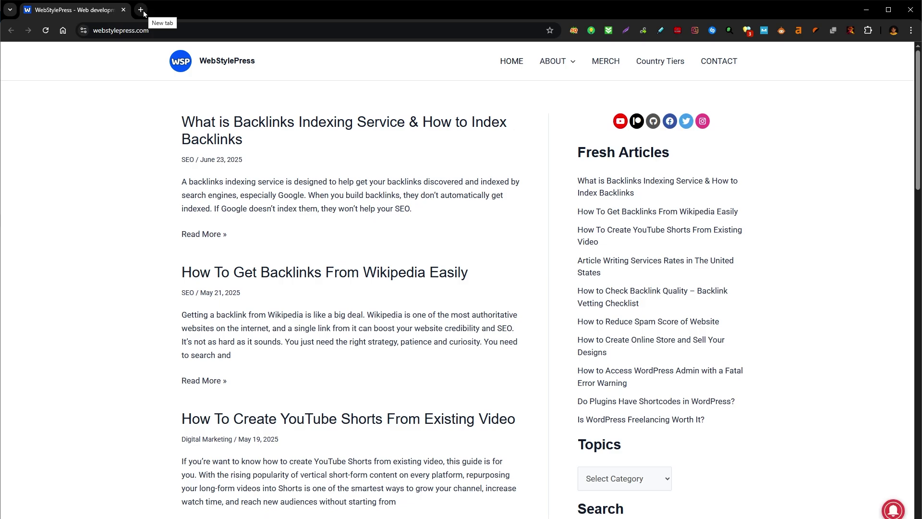
{"action": "left_click", "coordinate": [141, 10]}
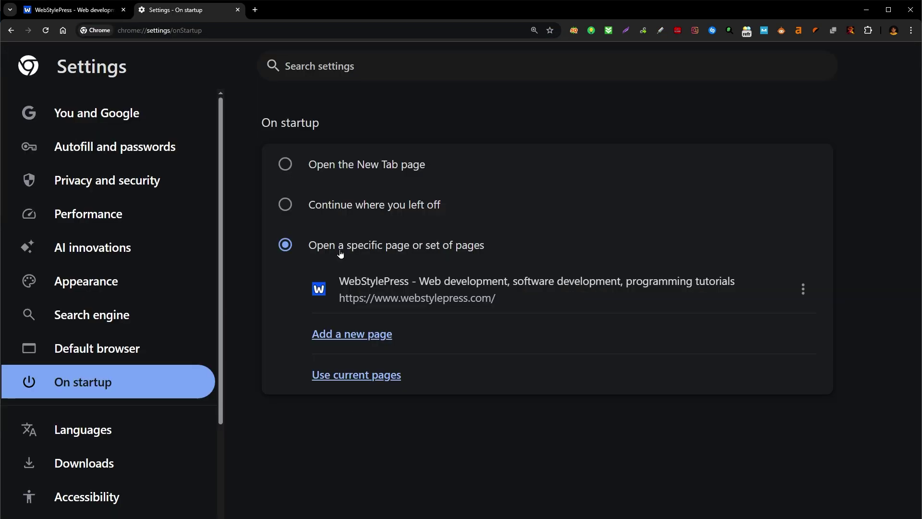
{"action": "left_click", "coordinate": [339, 215]}
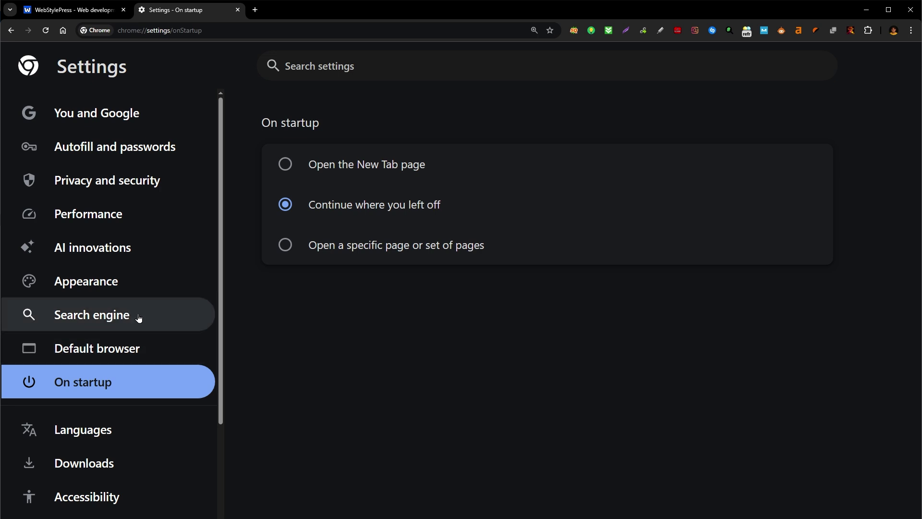
- Set Microsoft Bing as the default search engine in Search engine settings
{"action": "left_click", "coordinate": [105, 315]}
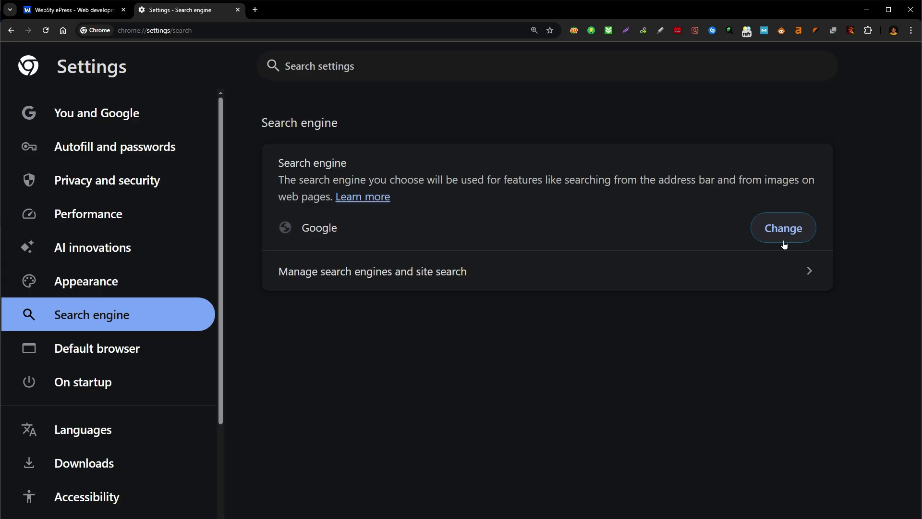
{"action": "left_click", "coordinate": [807, 234]}
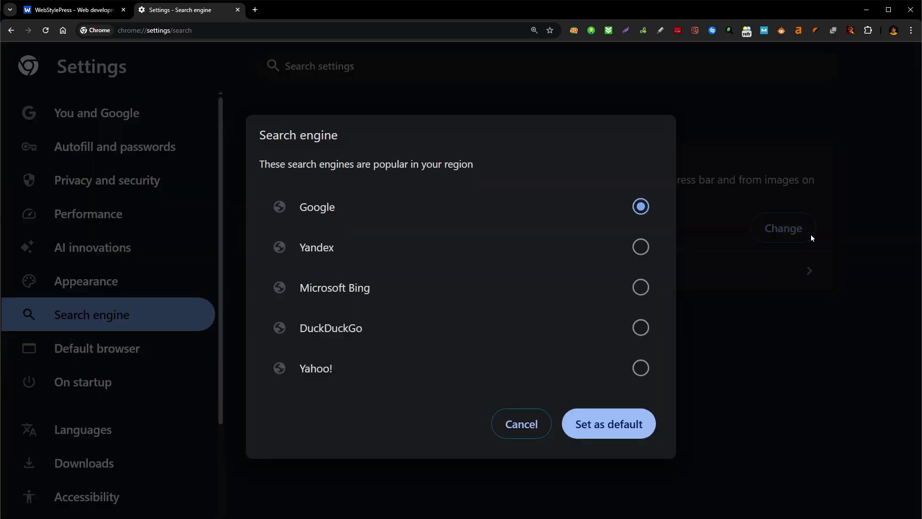
{"action": "left_click", "coordinate": [255, 9]}
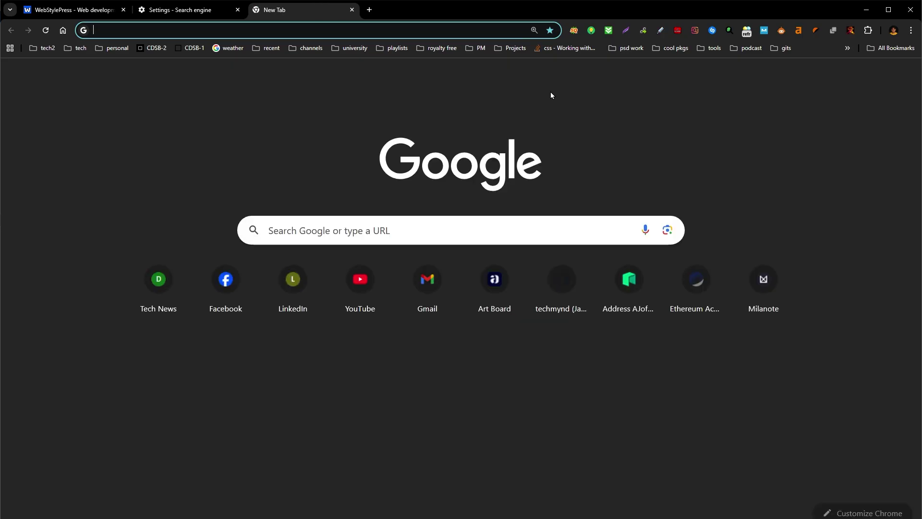
{"action": "left_click", "coordinate": [188, 9]}
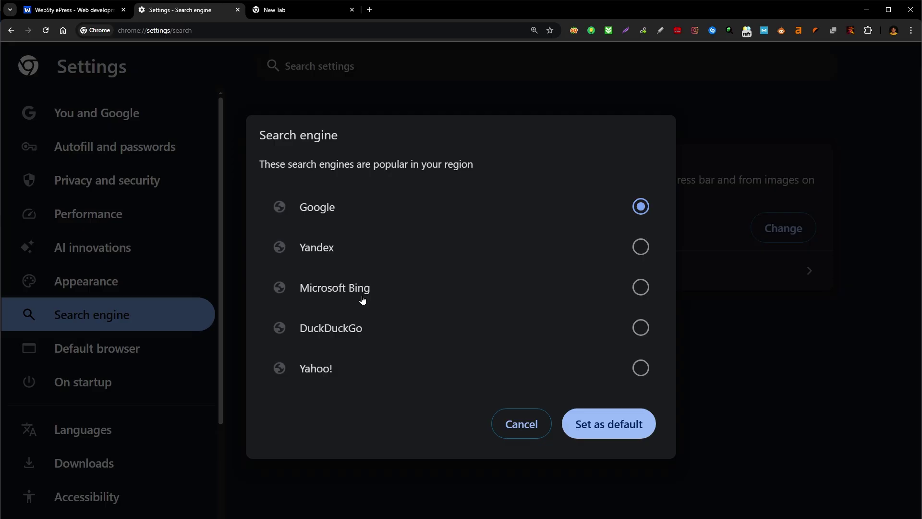
{"action": "left_click", "coordinate": [640, 287]}
{"action": "left_click", "coordinate": [609, 423]}
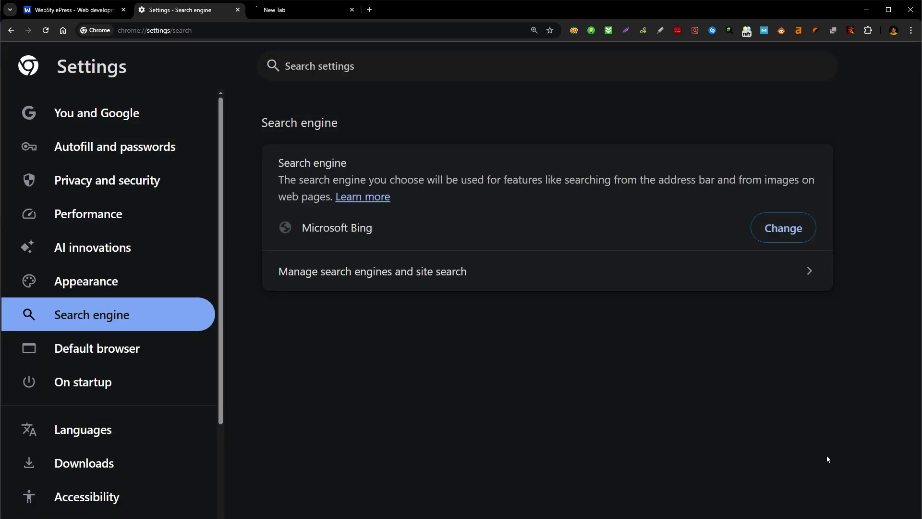
- Check the search page in new tabs, then set Google back as default
{"action": "left_click", "coordinate": [319, 15]}
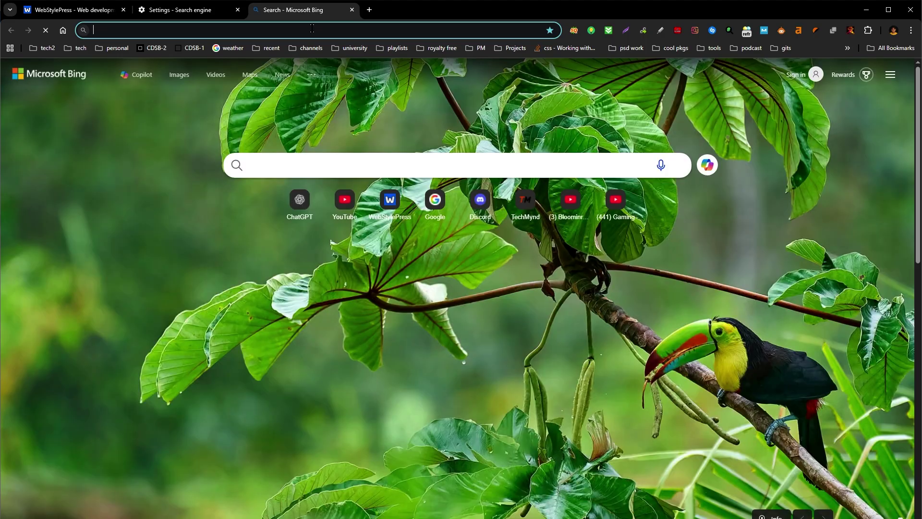
{"action": "left_click", "coordinate": [369, 9]}
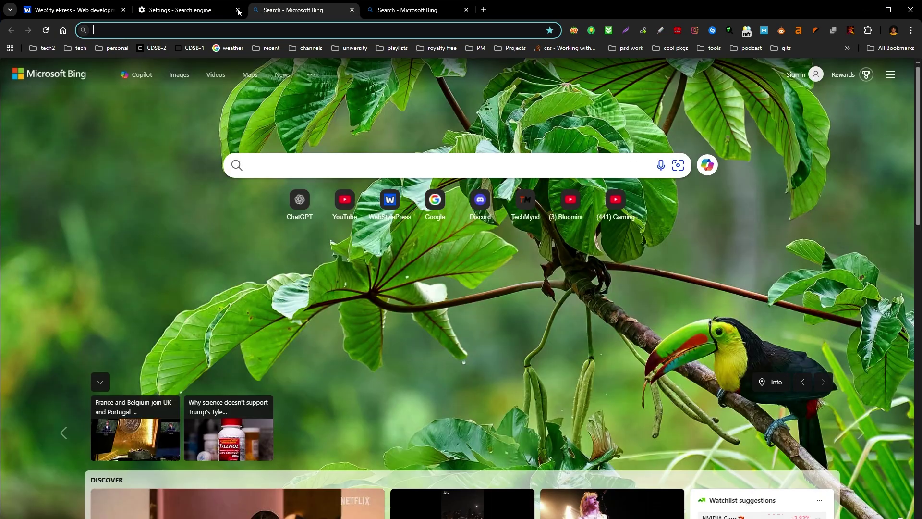
{"action": "left_click", "coordinate": [237, 16]}
{"action": "left_click", "coordinate": [775, 228]}
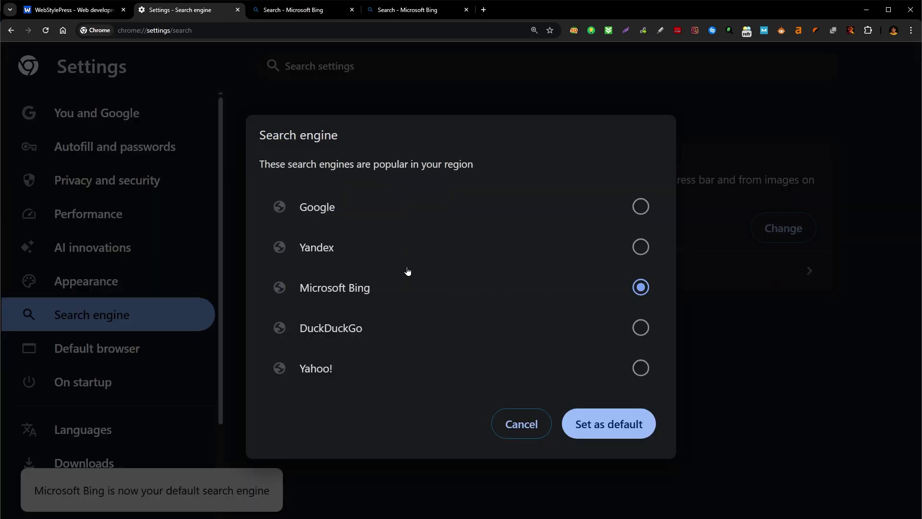
{"action": "left_click", "coordinate": [342, 212]}
{"action": "left_click", "coordinate": [609, 424]}
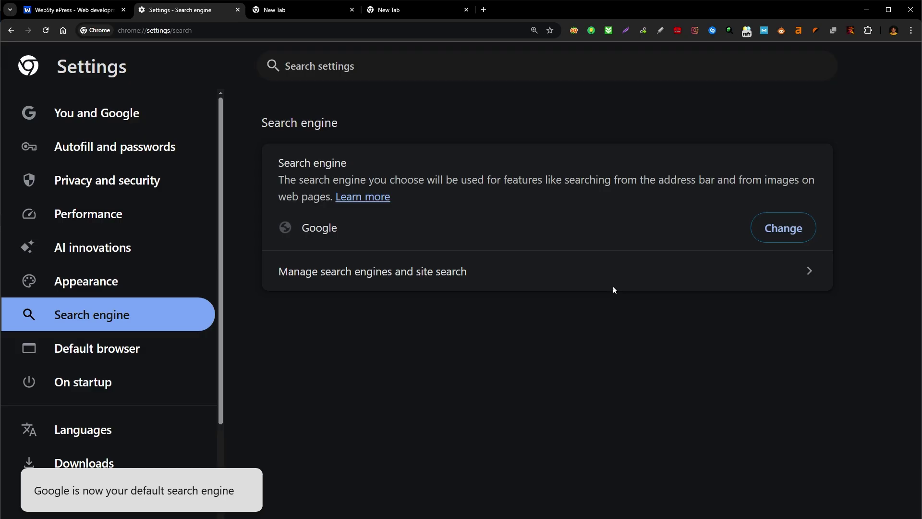
- Check Google in the new tabs and close the extra test tabs with Ctrl+W
{"action": "left_click", "coordinate": [435, 12]}
{"action": "left_click", "coordinate": [324, 13]}
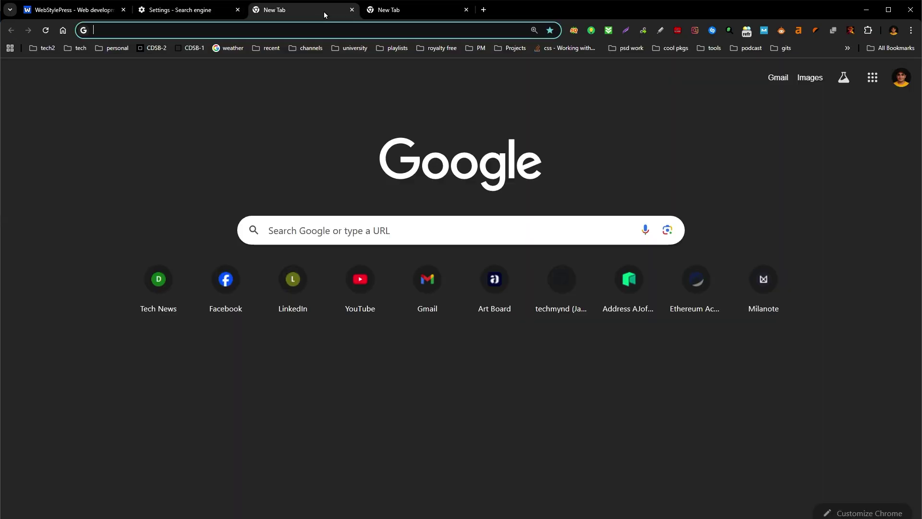
{"action": "left_click", "coordinate": [426, 12]}
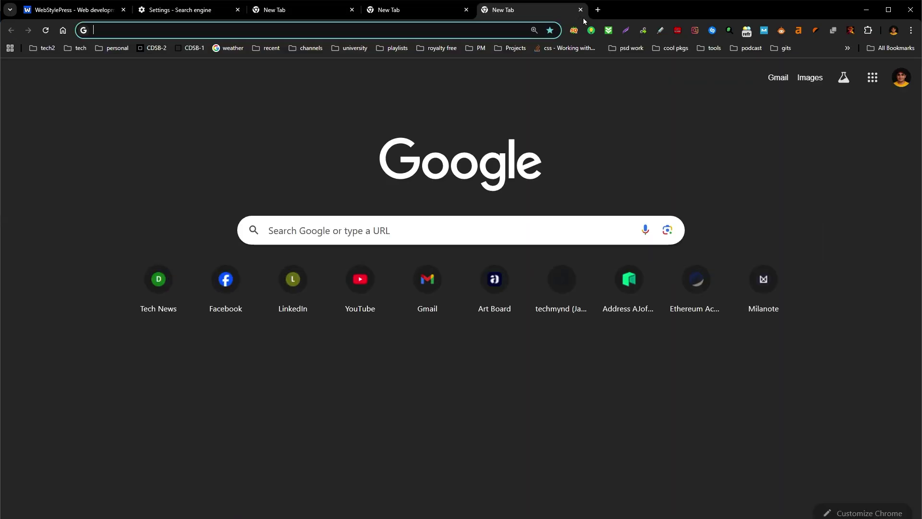
{"action": "key", "text": "ctrl+w"}
{"action": "key", "text": "ctrl+w"}
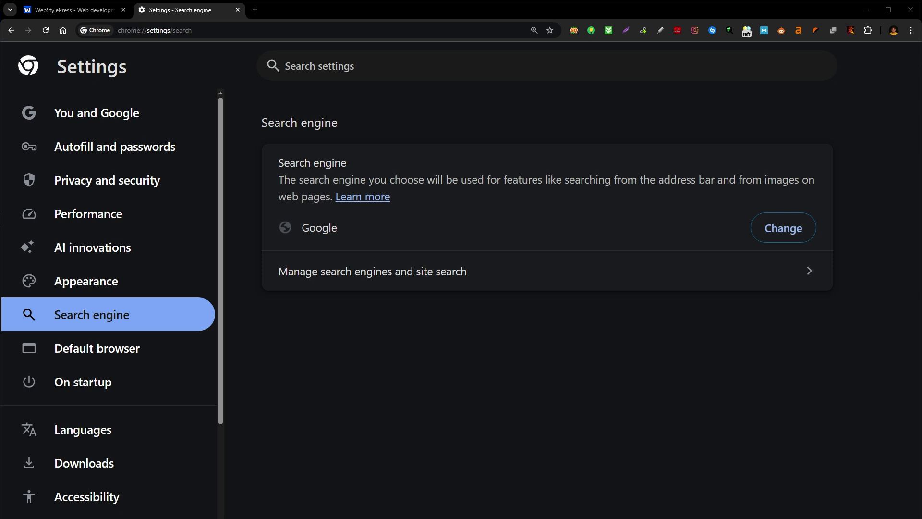
- Search Google for 'chrome web store', open it, and search it for 'custom new tab url'
{"action": "left_click", "coordinate": [254, 10]}
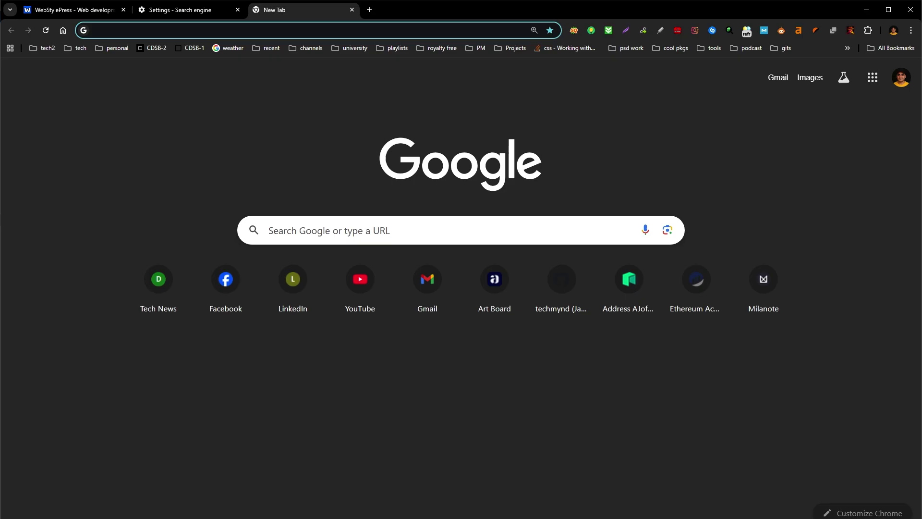
{"action": "type", "text": "chrome web store"}
{"action": "key", "text": "Return"}
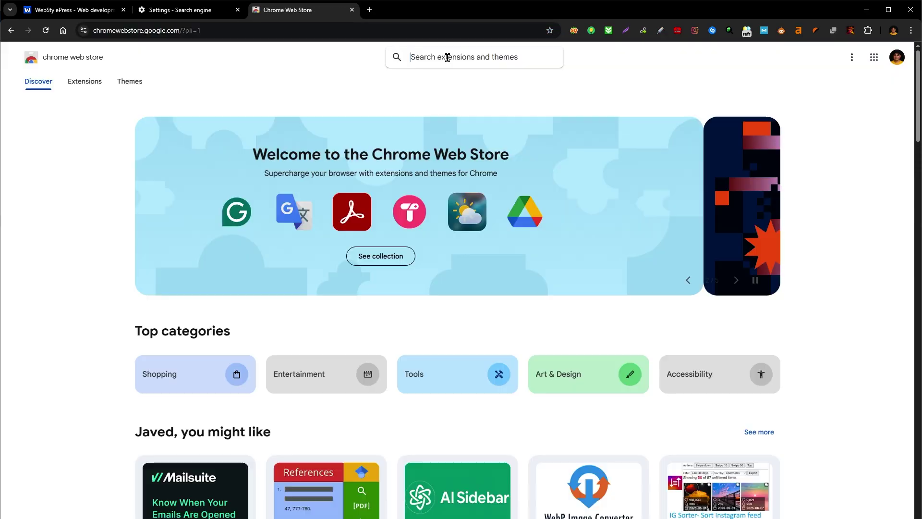
{"action": "left_click", "coordinate": [448, 58]}
{"action": "type", "text": "custom new tab url"}
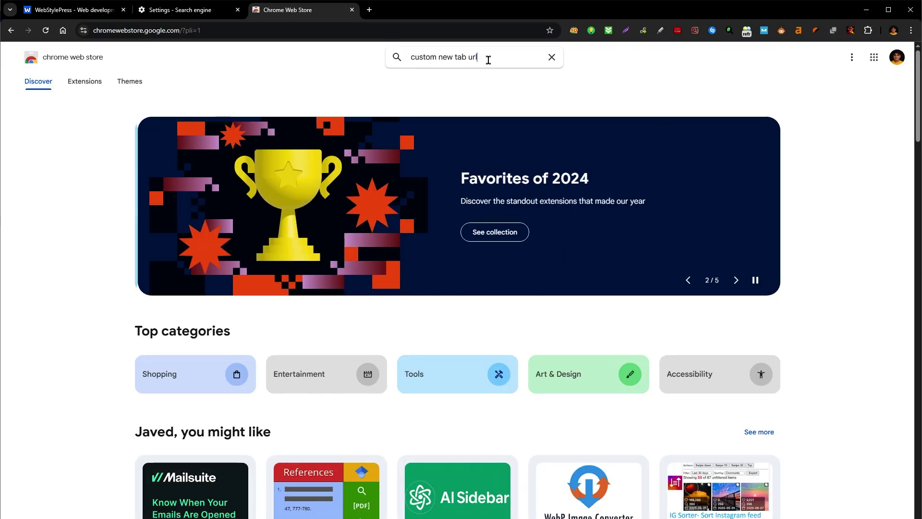
{"action": "key", "text": "Return"}
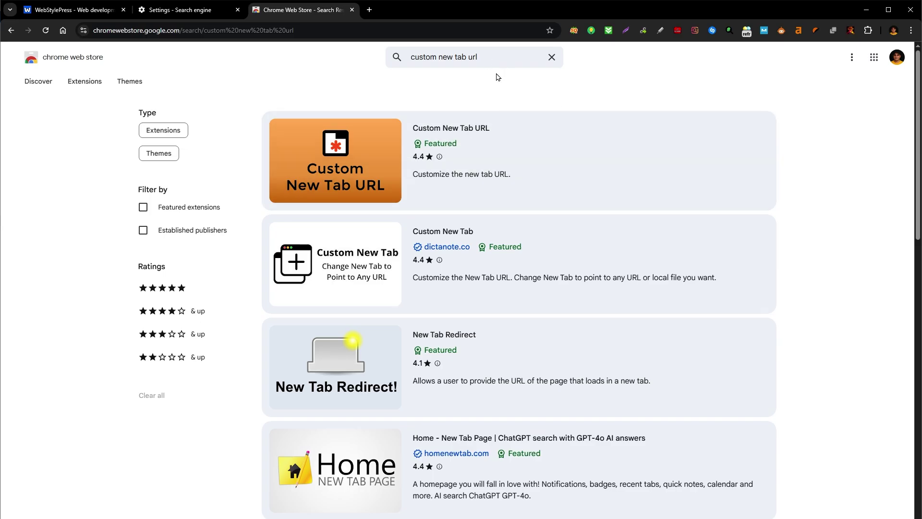
{"action": "left_click_drag", "start_coordinate": [495, 59], "coordinate": [353, 62]}
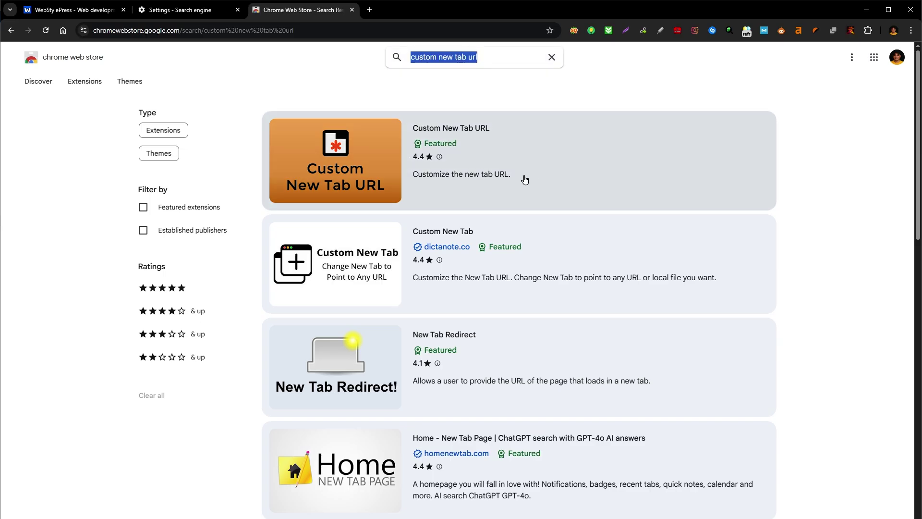
- Install the Custom New Tab URL extension into Chrome
{"action": "left_click", "coordinate": [602, 154]}
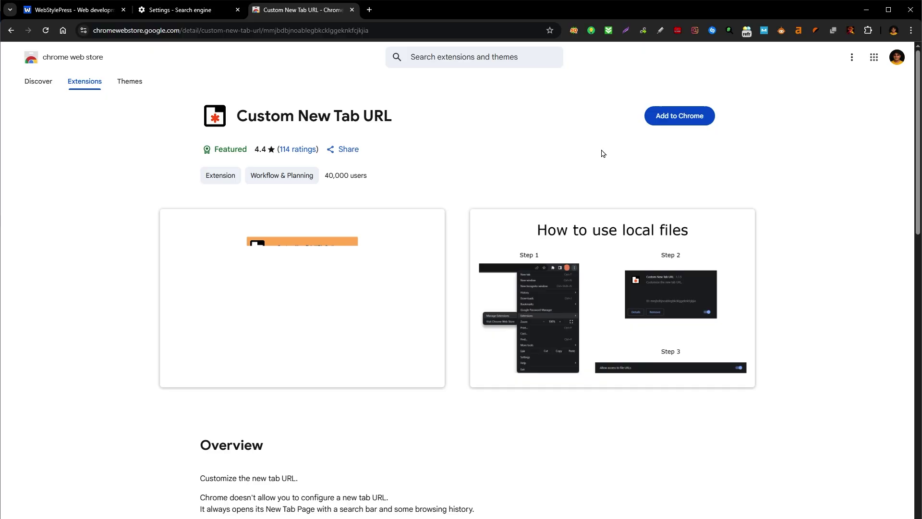
{"action": "left_click", "coordinate": [674, 121]}
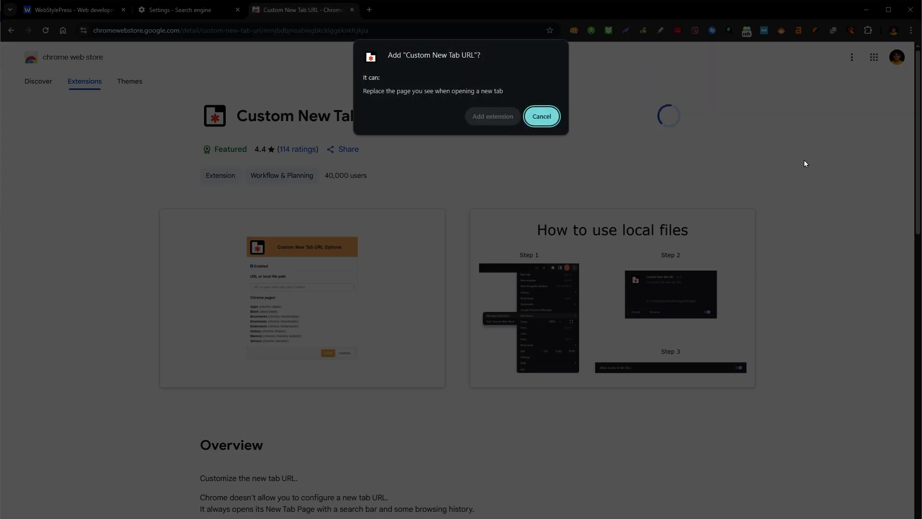
{"action": "left_click", "coordinate": [505, 118]}
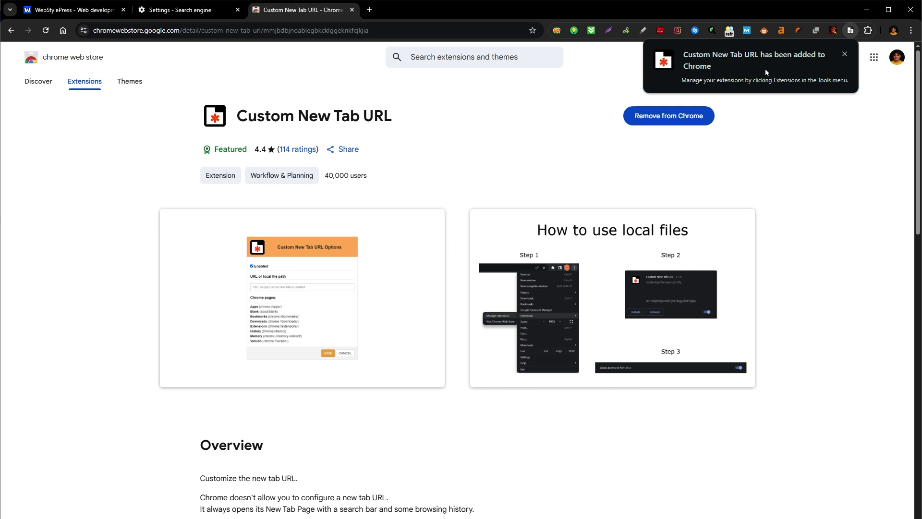
{"action": "right_click", "coordinate": [854, 32]}
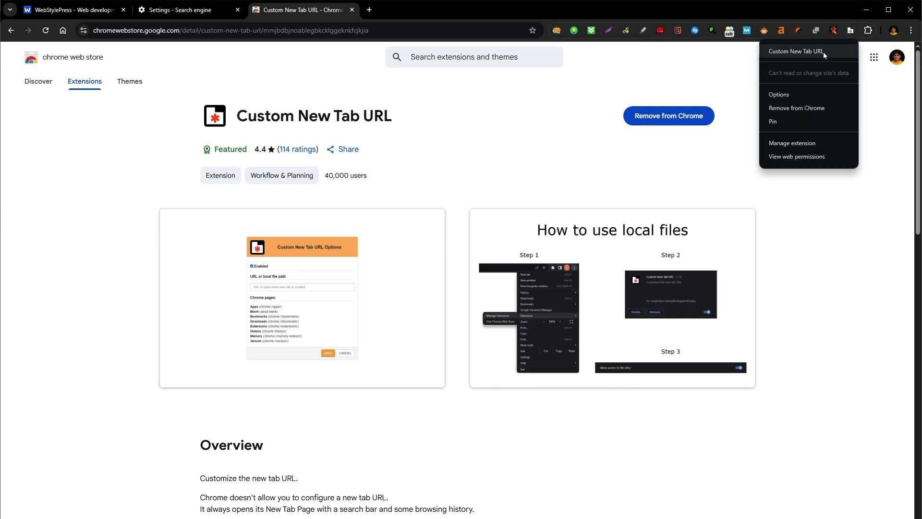
{"action": "left_click", "coordinate": [789, 96]}
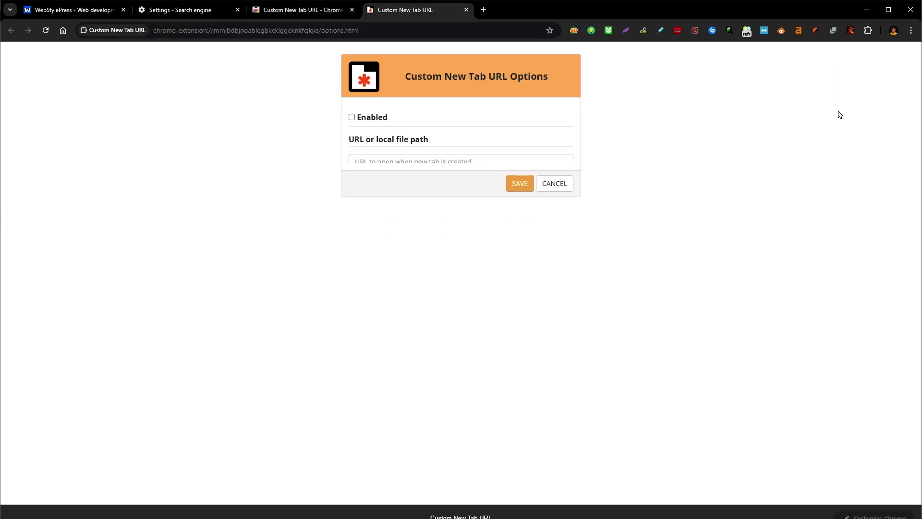
{"action": "left_click", "coordinate": [368, 120]}
{"action": "left_click", "coordinate": [411, 164]}
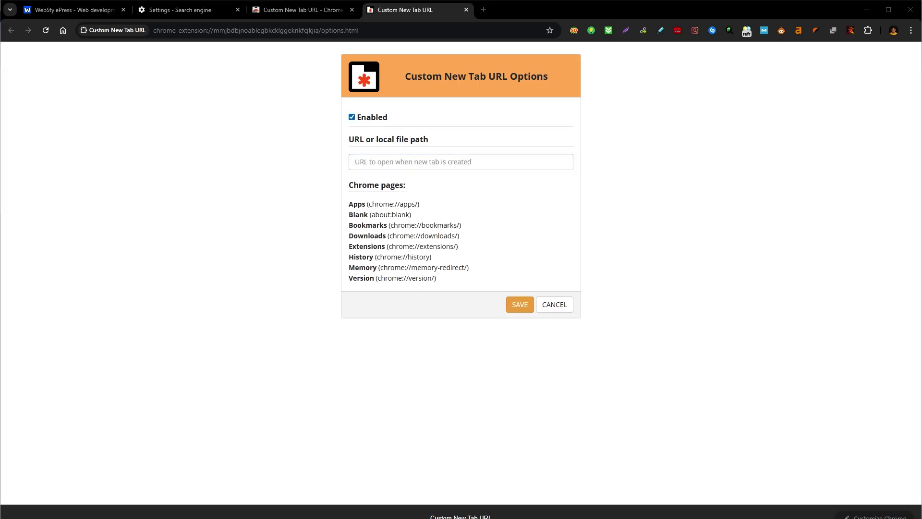
{"action": "left_click", "coordinate": [436, 160]}
{"action": "type", "text": "https://www.webstylepress.com"}
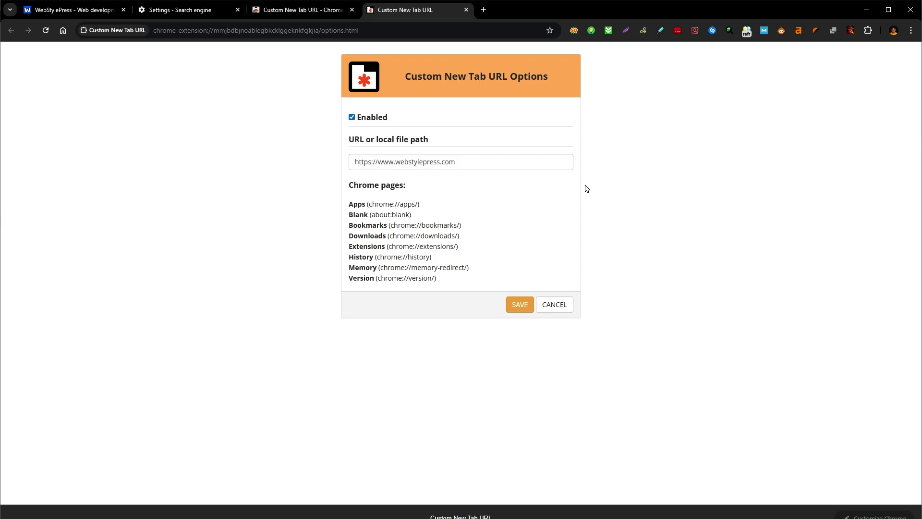
{"action": "triple_click", "coordinate": [455, 162]}
{"action": "key", "text": "ctrl+plus"}
{"action": "key", "text": "ctrl+plus"}
{"action": "key", "text": "ctrl+plus"}
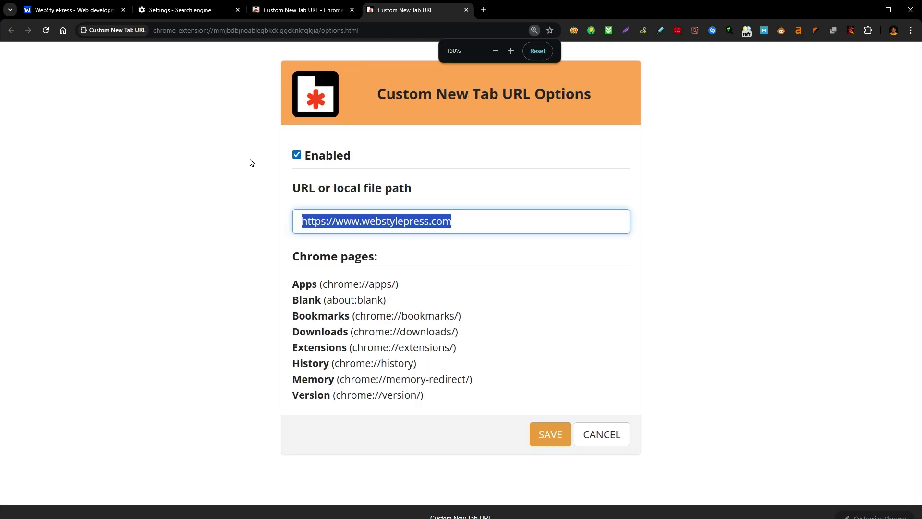
{"action": "left_click", "coordinate": [268, 252]}
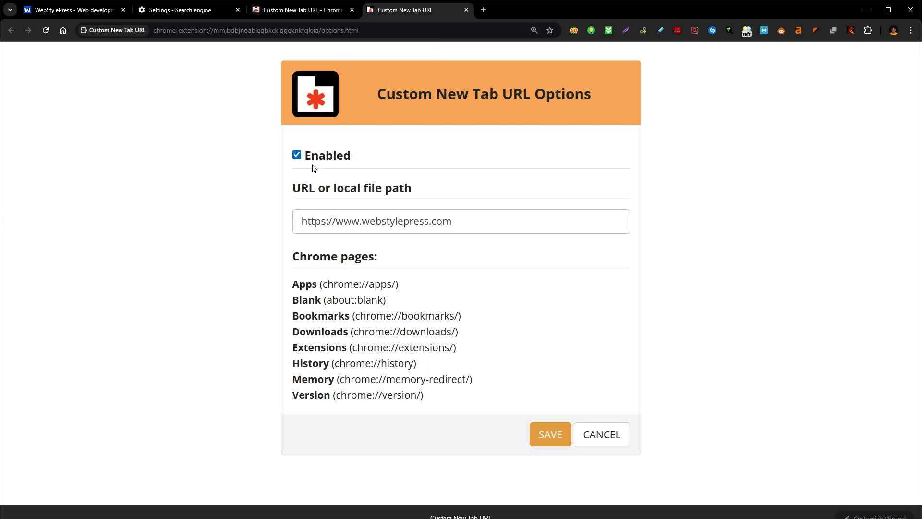
{"action": "left_click", "coordinate": [537, 438]}
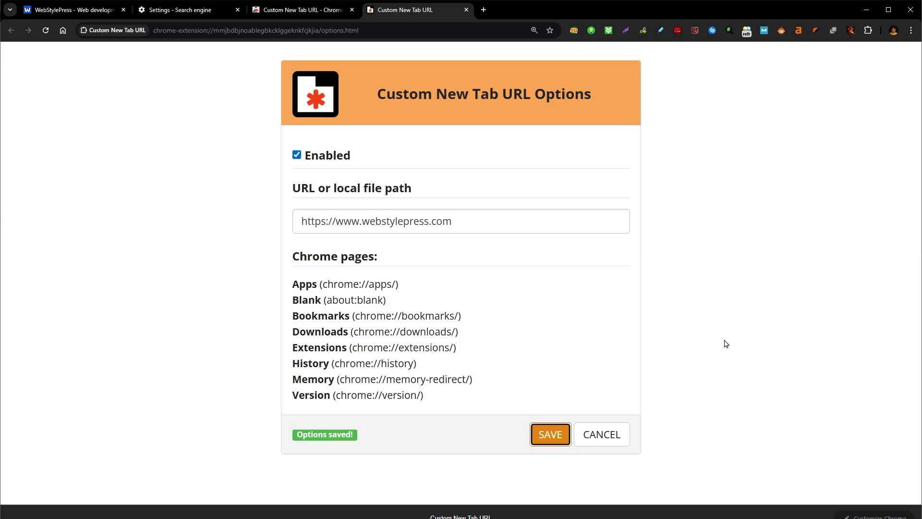
- Open five new tabs in a row, each loading webstylepress.com
{"action": "left_click", "coordinate": [484, 9]}
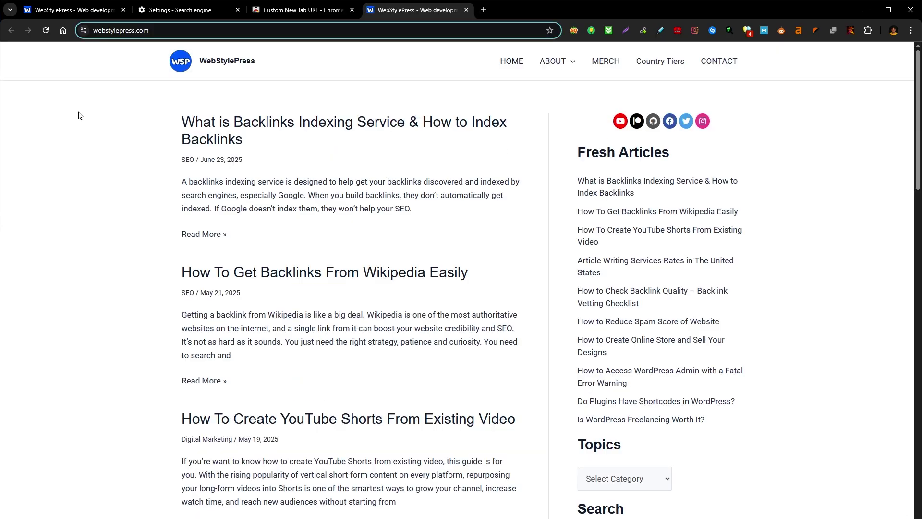
{"action": "left_click", "coordinate": [484, 11]}
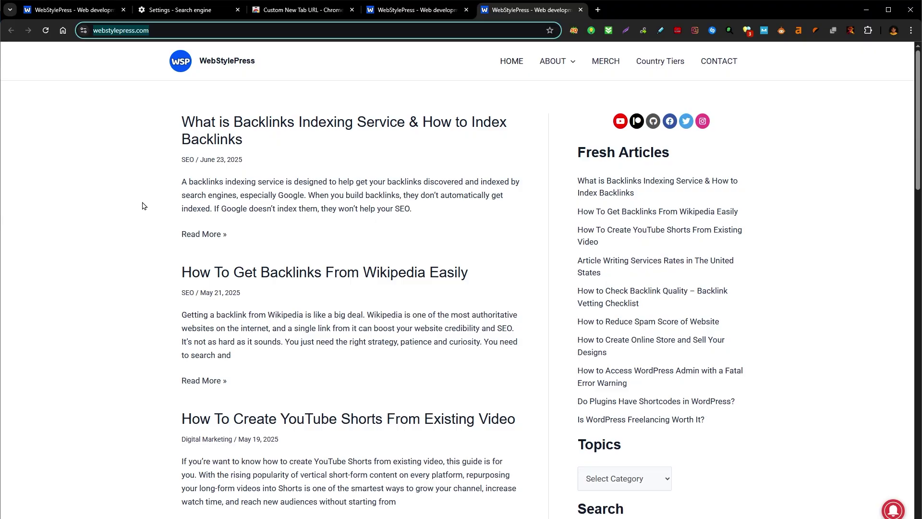
{"action": "left_click", "coordinate": [597, 10]}
{"action": "left_click", "coordinate": [711, 10]}
{"action": "left_click", "coordinate": [823, 9]}
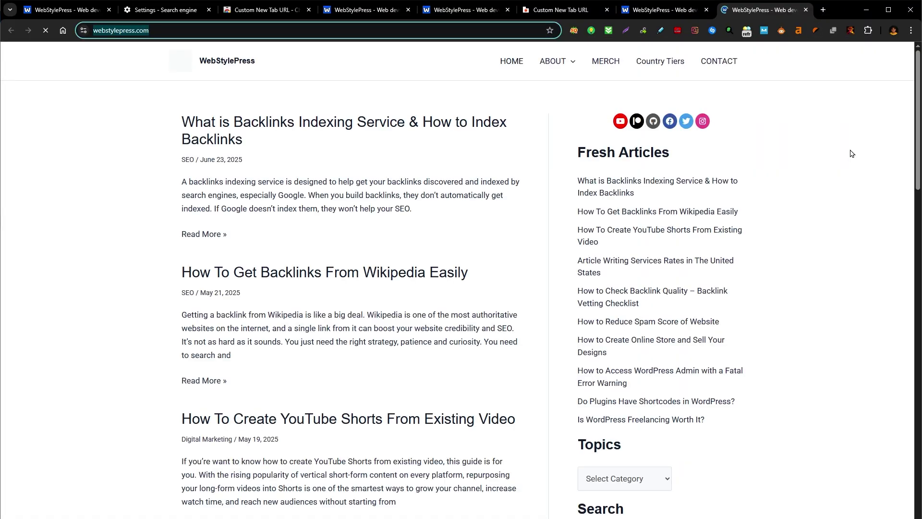